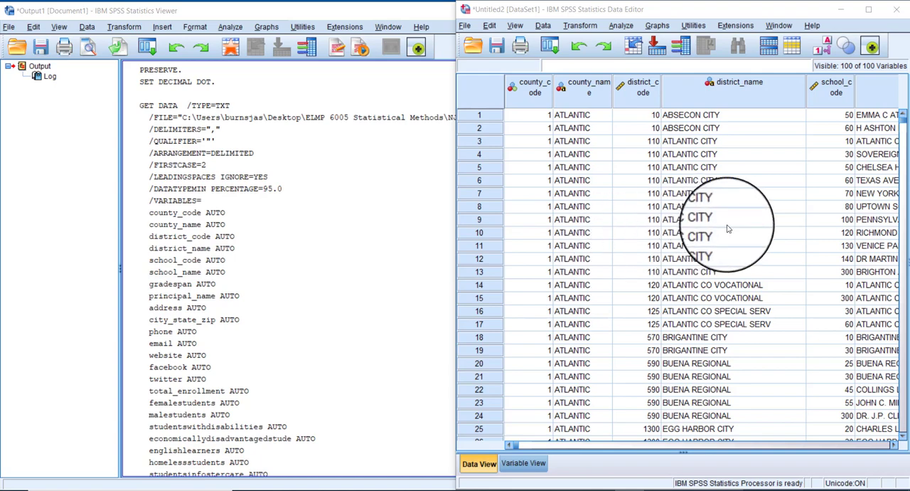
Step: Find the total_enrollment variable in the list of variable definitions, and return to the data rows
{"action": "left_click", "coordinate": [523, 462]}
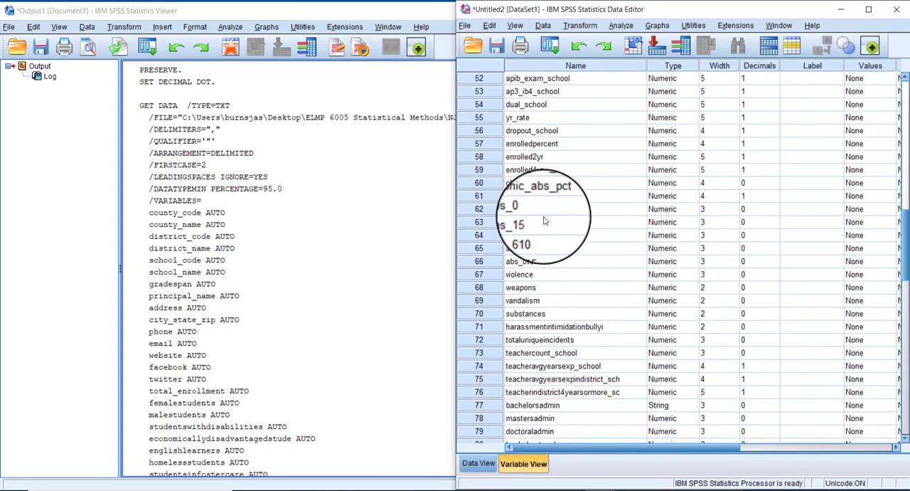
{"action": "scroll", "coordinate": [541, 213], "scroll_direction": "up", "scroll_amount": 16}
{"action": "scroll", "coordinate": [543, 221], "scroll_direction": "up", "scroll_amount": 1}
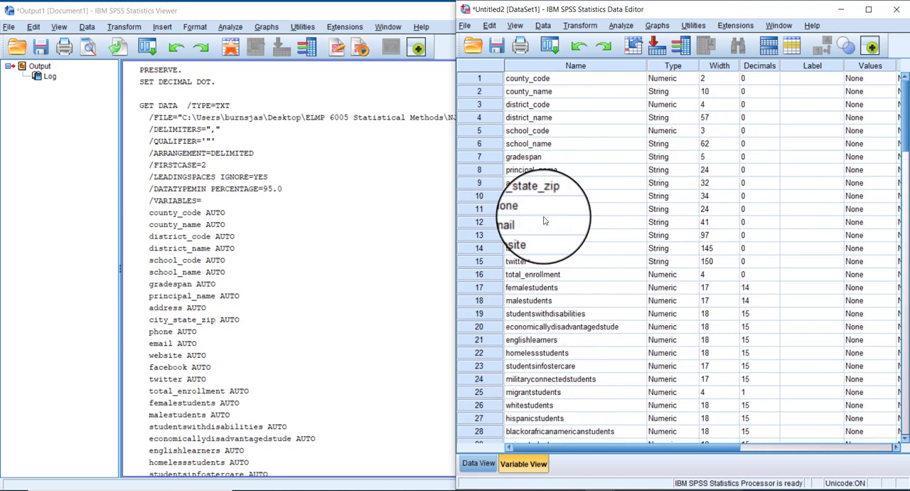
{"action": "left_click", "coordinate": [480, 275]}
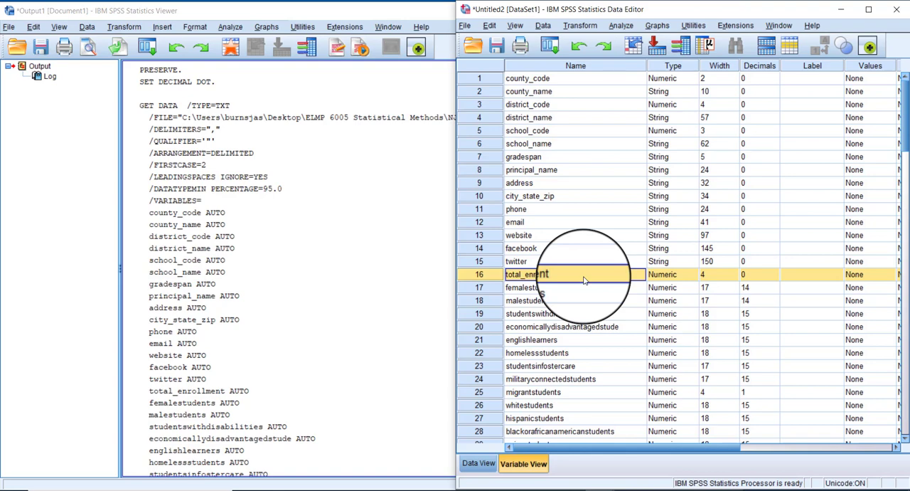
{"action": "left_click", "coordinate": [470, 467]}
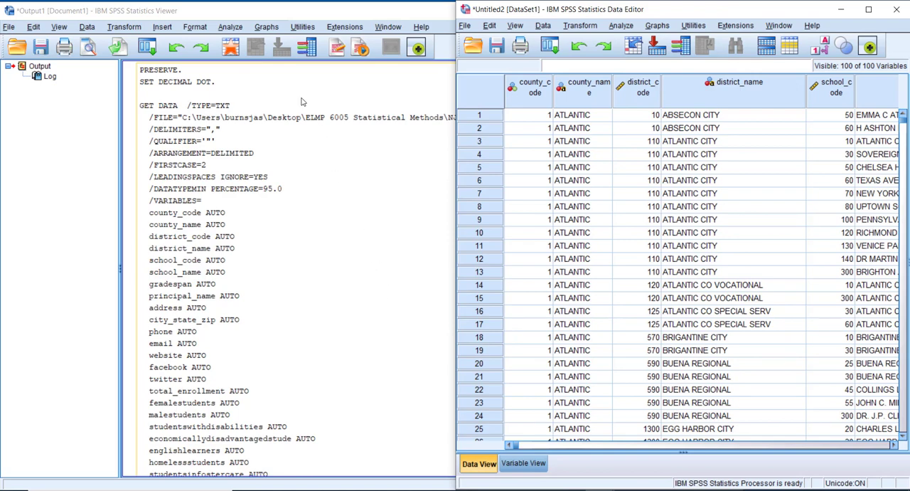
{"action": "left_click", "coordinate": [230, 26]}
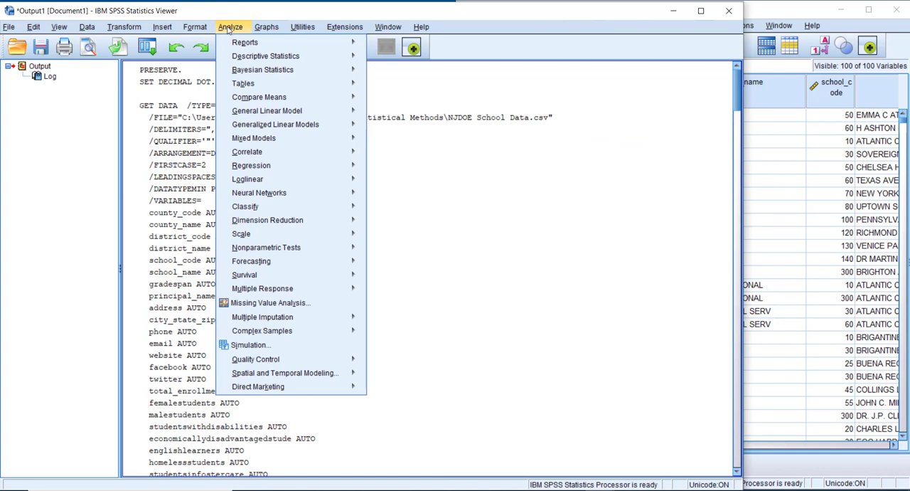
{"action": "left_click", "coordinate": [229, 28]}
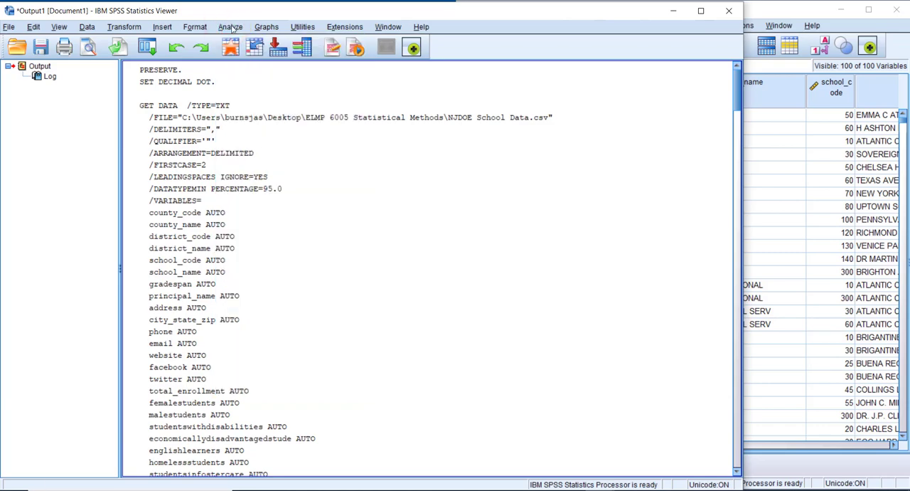
{"action": "left_click", "coordinate": [821, 14]}
{"action": "left_click", "coordinate": [620, 27]}
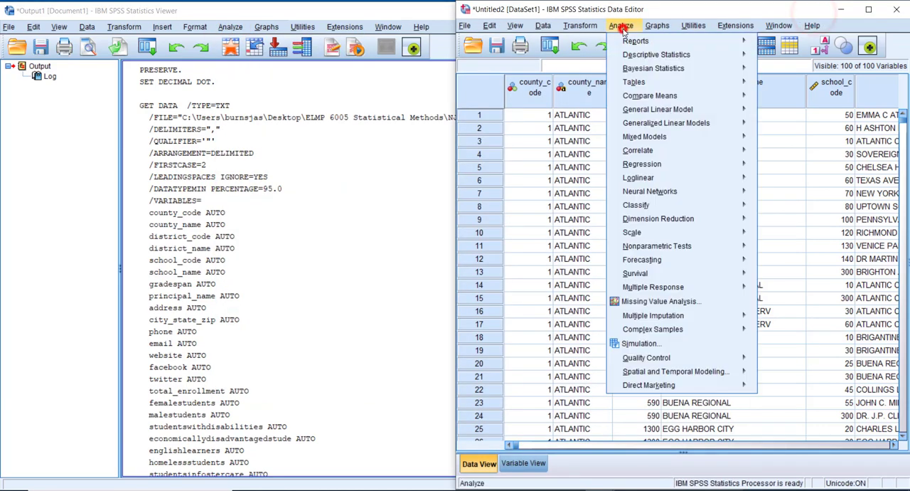
{"action": "left_click", "coordinate": [620, 27]}
Step: Start a Frequencies analysis from the output window and enlarge its dialog to show more of the variable list
{"action": "left_click", "coordinate": [223, 33]}
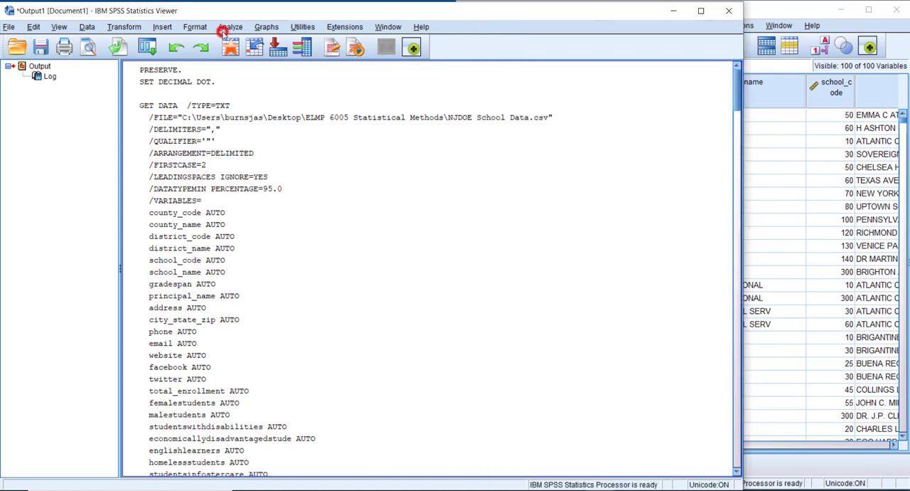
{"action": "left_click", "coordinate": [222, 34]}
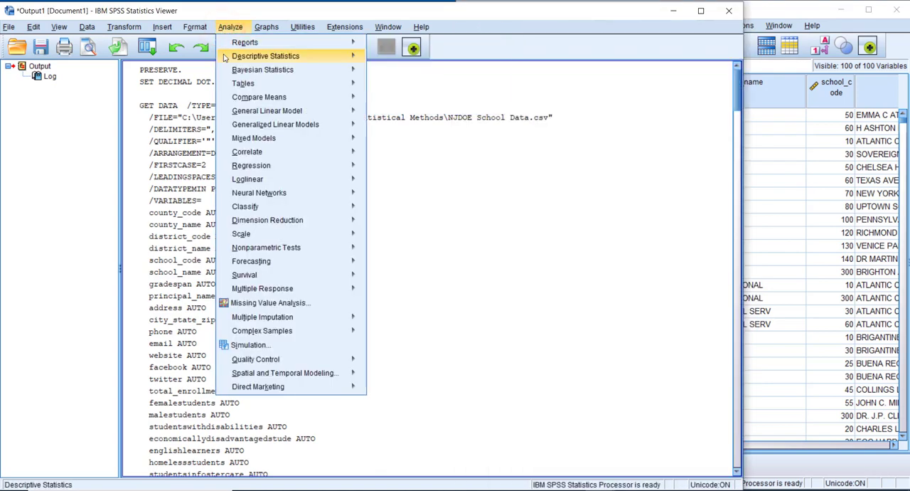
{"action": "mouse_move", "coordinate": [226, 61]}
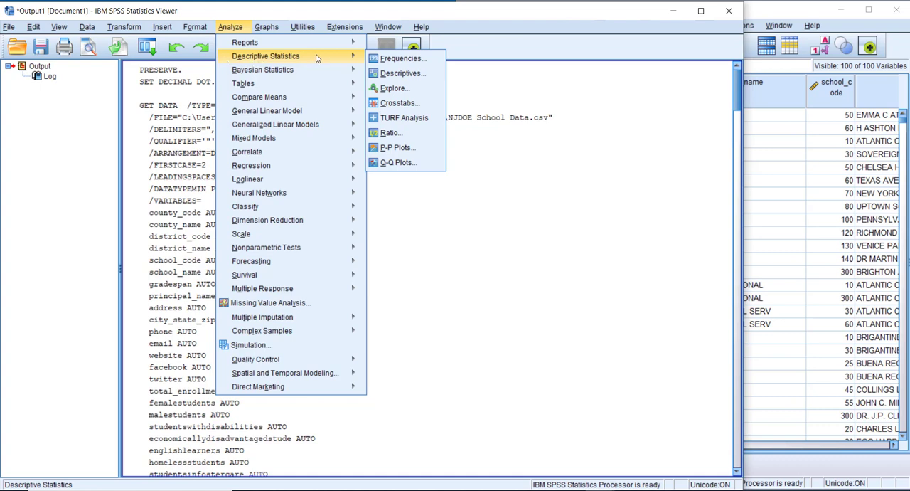
{"action": "left_click", "coordinate": [434, 61]}
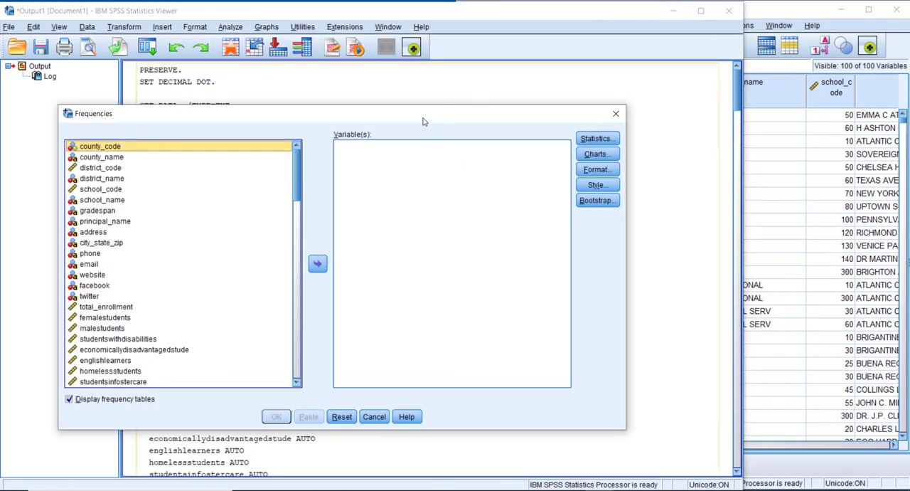
{"action": "left_click_drag", "start_coordinate": [423, 116], "coordinate": [530, 87]}
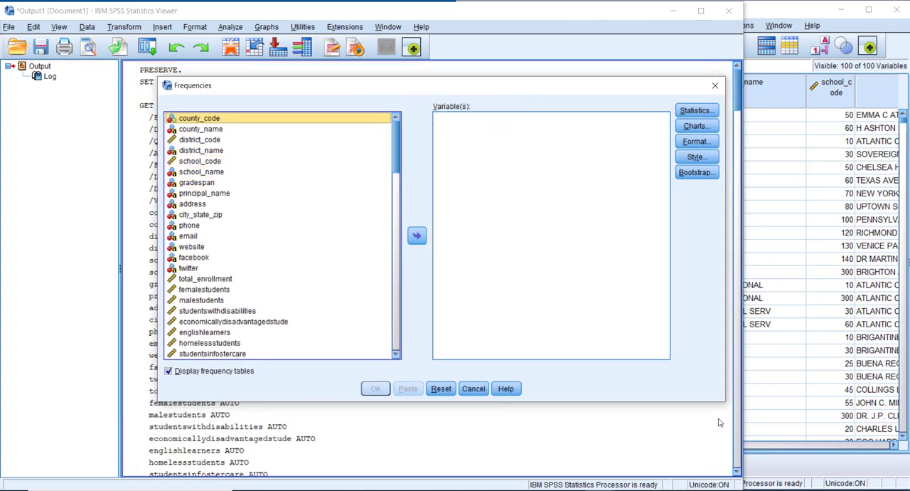
{"action": "mouse_move", "coordinate": [722, 402]}
{"action": "left_mouse_down"}
{"action": "mouse_move", "coordinate": [782, 397]}
{"action": "mouse_move", "coordinate": [725, 407]}
{"action": "left_mouse_up"}
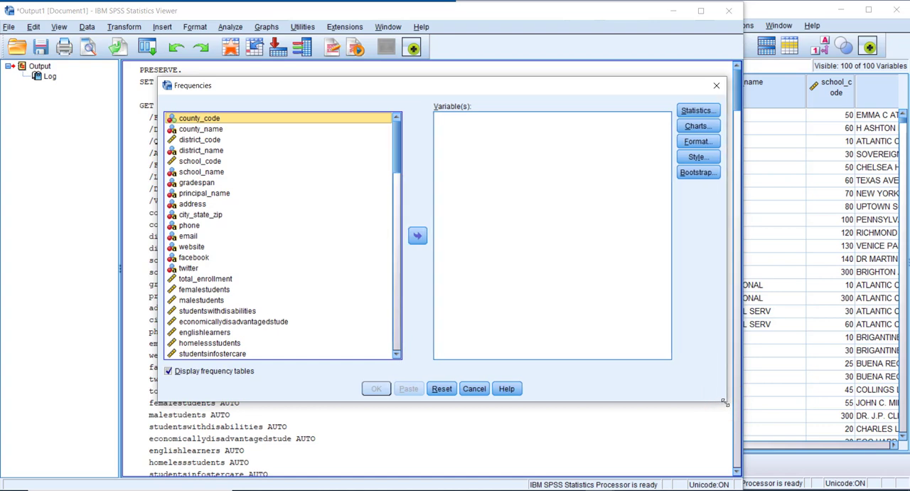
{"action": "left_click_drag", "start_coordinate": [724, 402], "coordinate": [780, 445]}
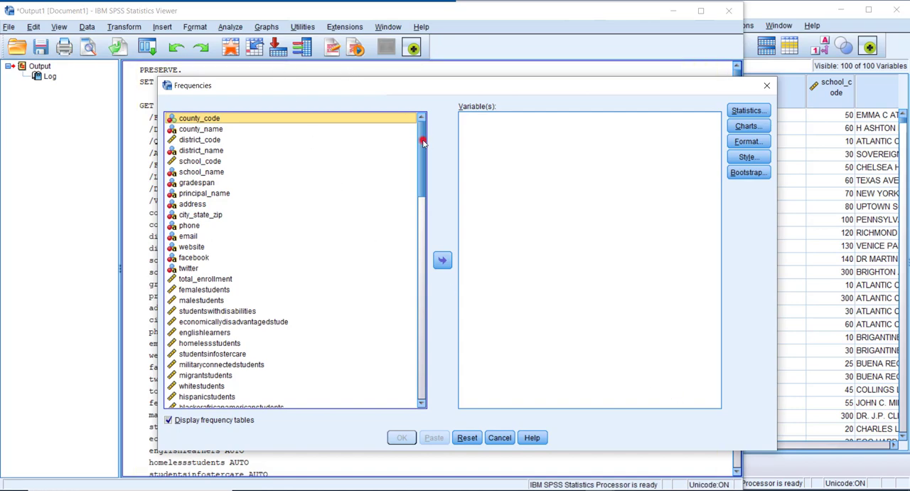
Step: Add total_enrollment as the variable for the Frequencies analysis
{"action": "left_click_drag", "start_coordinate": [424, 139], "coordinate": [430, 118]}
{"action": "left_click", "coordinate": [182, 279]}
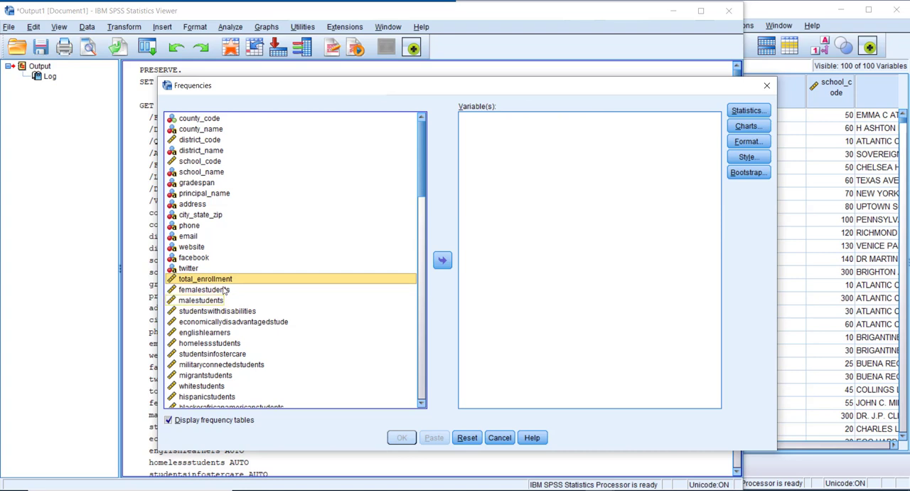
{"action": "double_click", "coordinate": [198, 279]}
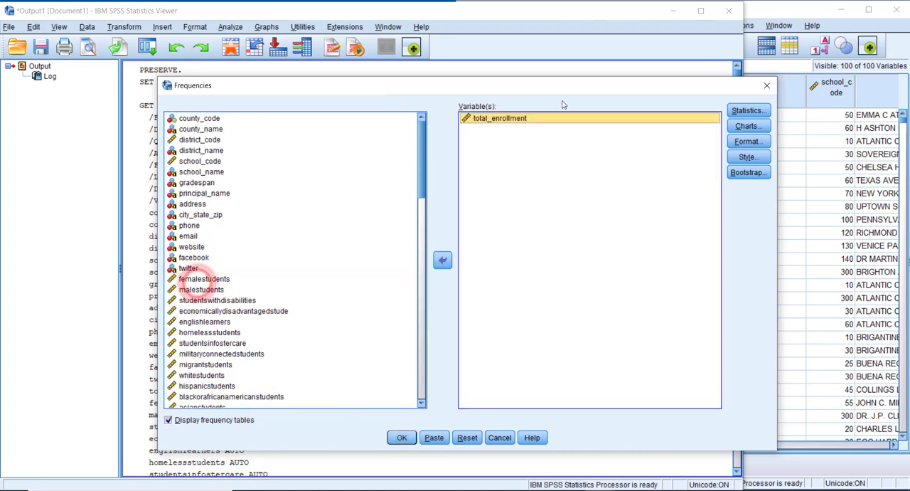
{"action": "double_click", "coordinate": [495, 119]}
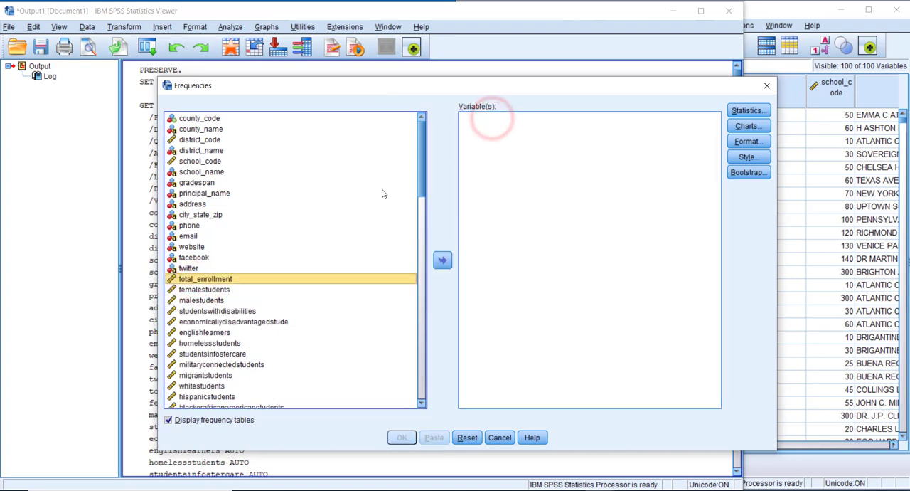
{"action": "left_click", "coordinate": [442, 261]}
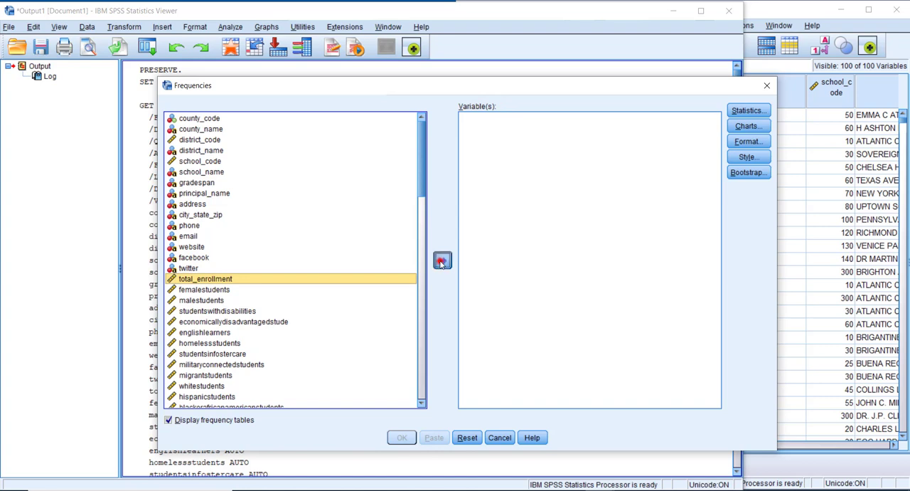
{"action": "left_click", "coordinate": [441, 261]}
{"action": "left_click", "coordinate": [442, 261]}
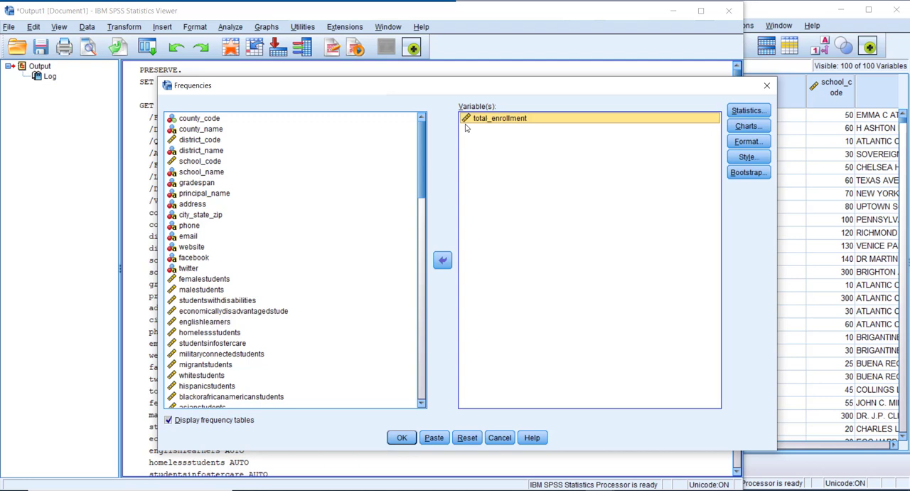
Step: Run the Frequencies analysis with frequency tables turned off and histograms as the chart type, without a normal curve
{"action": "left_click", "coordinate": [169, 420]}
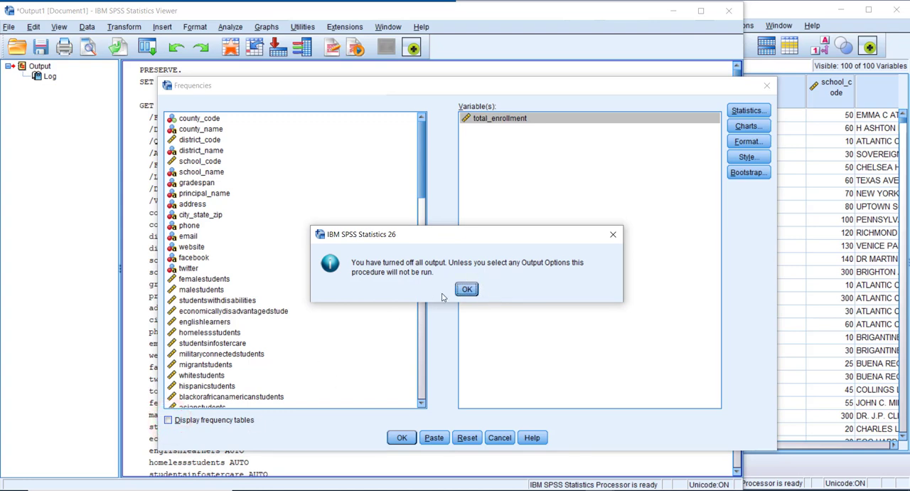
{"action": "left_click", "coordinate": [476, 289]}
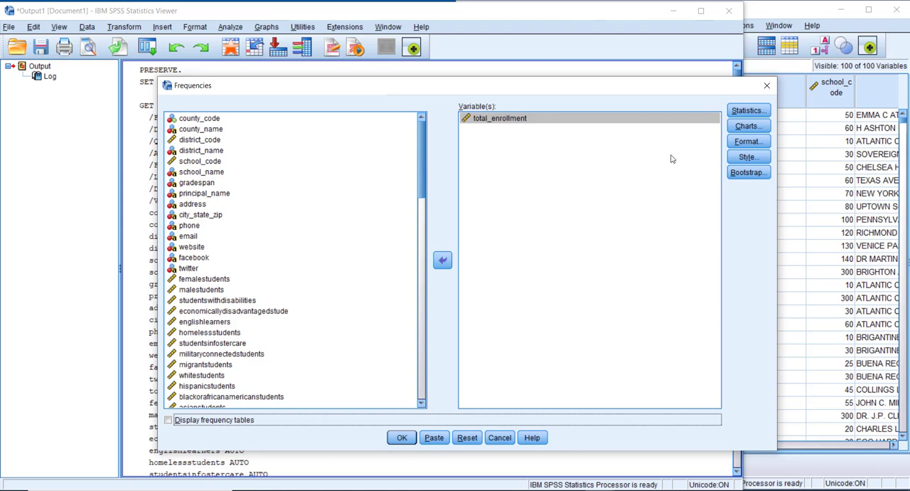
{"action": "left_click", "coordinate": [748, 126]}
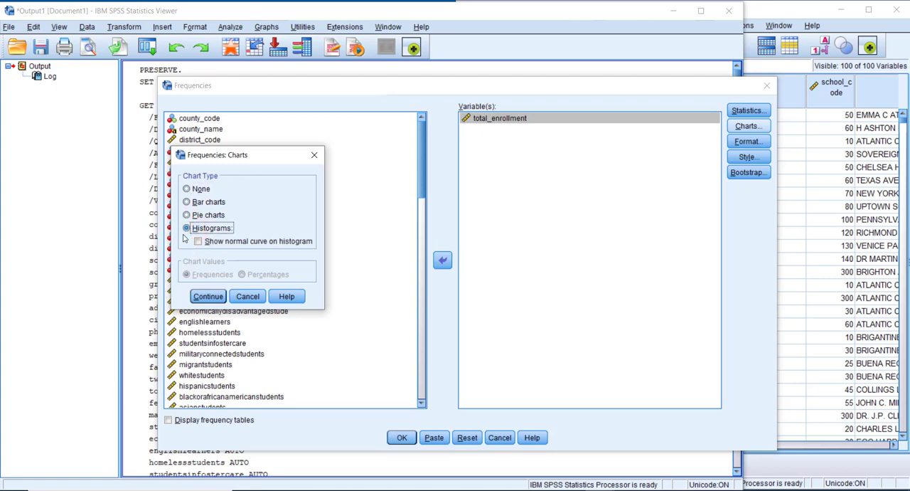
{"action": "left_click", "coordinate": [207, 296]}
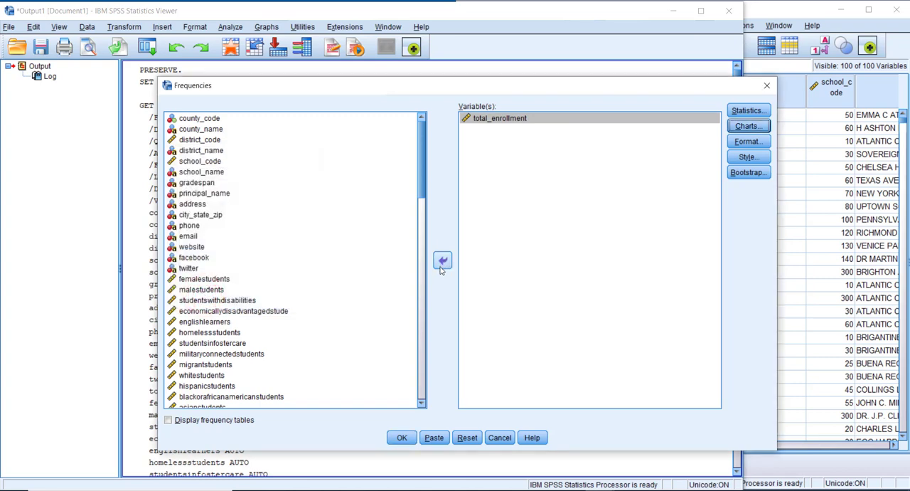
{"action": "left_click", "coordinate": [402, 438]}
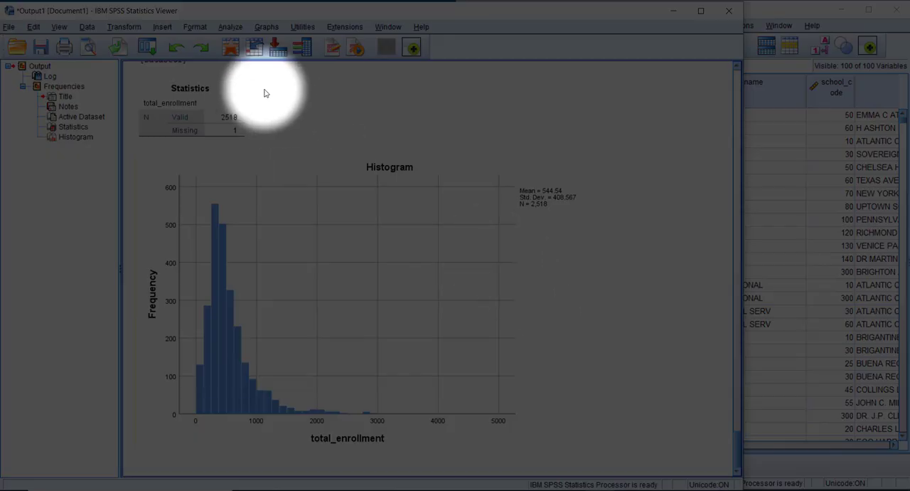
Step: Select the Statistics table in the output to examine the valid and missing case counts for total_enrollment
{"action": "left_click", "coordinate": [222, 102]}
{"action": "left_click", "coordinate": [221, 103]}
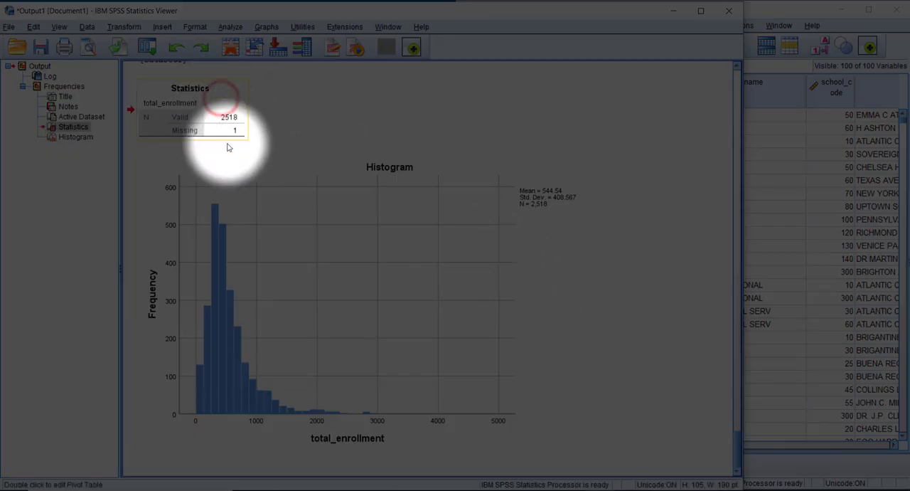